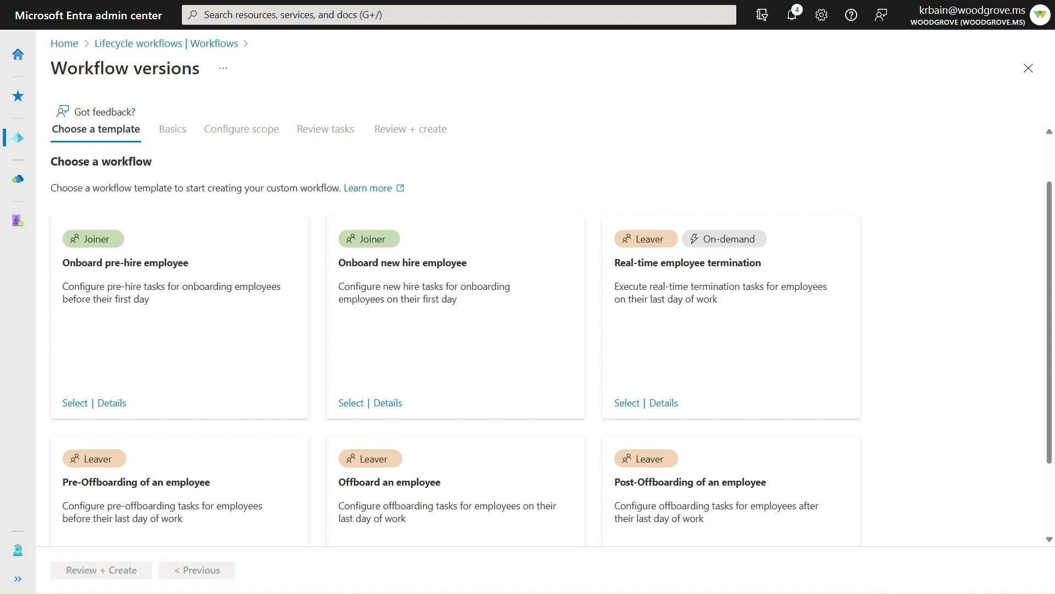
# Use the Onboard pre-hire employee template and rename the workflow 'Pre-Onboard Marketing employees in Washington'.
pyautogui.click(80, 404)
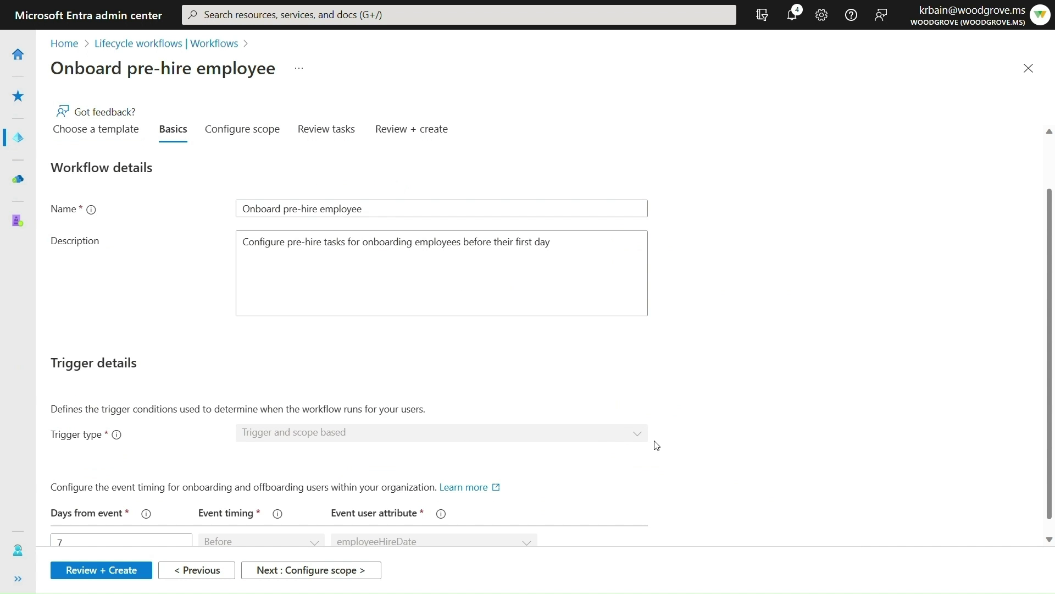
pyautogui.tripleClick(381, 214)
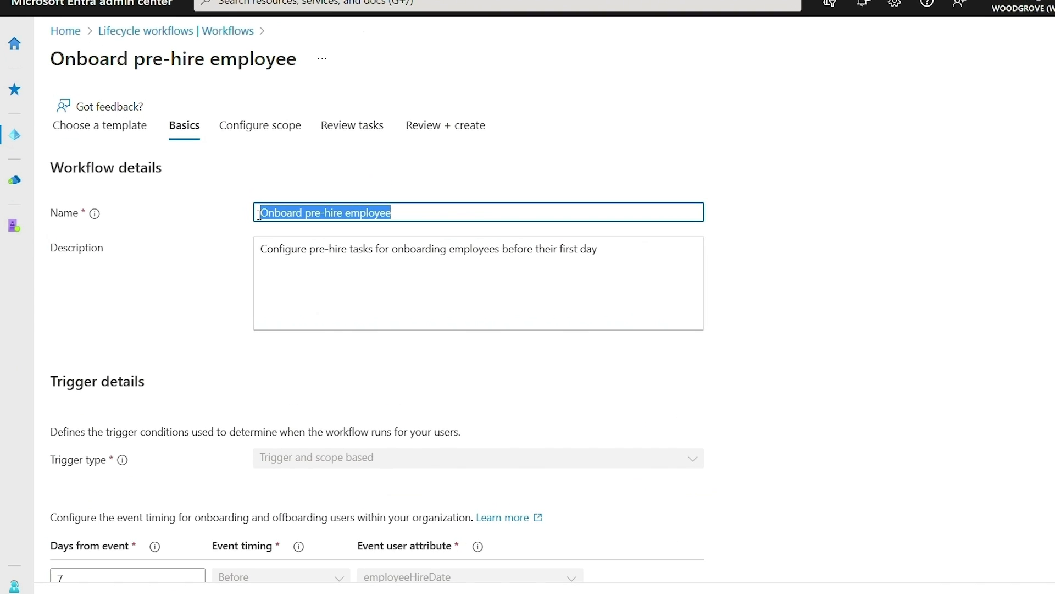
pyautogui.write('Pre-Onboard Marketing employees in Washington')
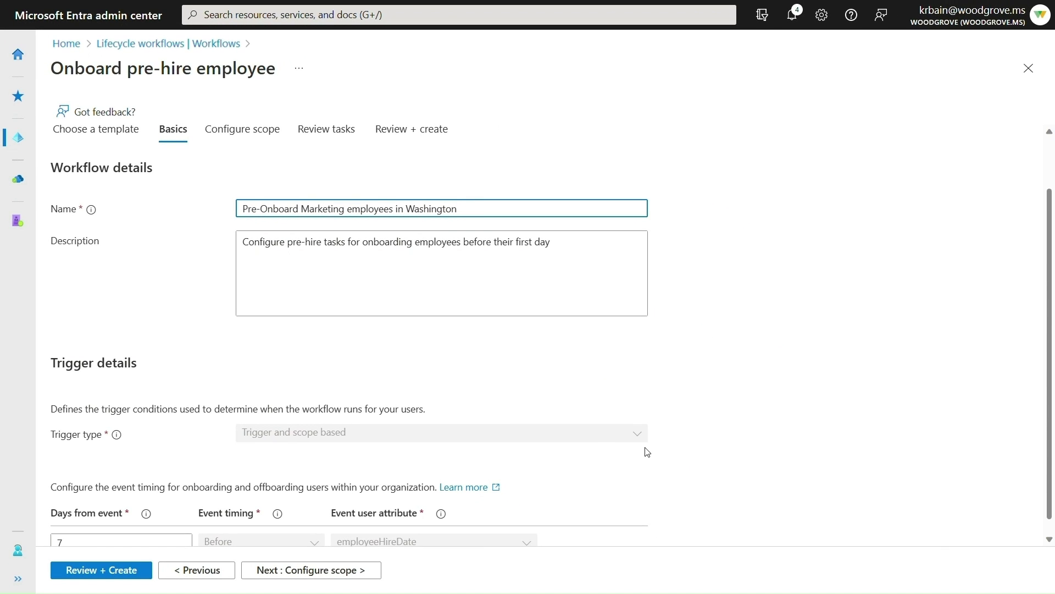
pyautogui.scroll(-1, 647, 451)
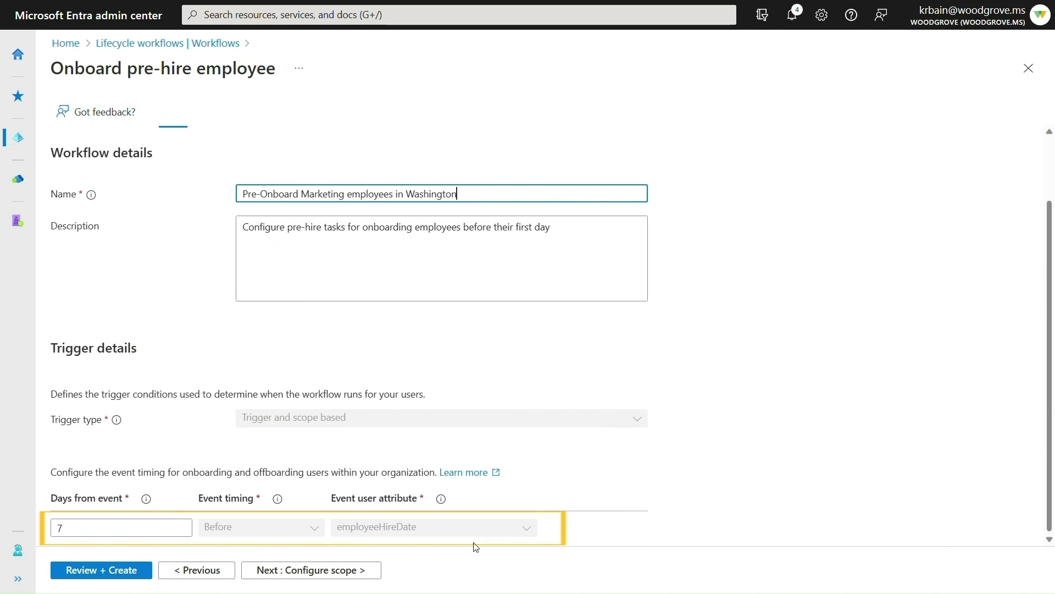
# Add a scope expression where state equals Washington, alongside department Marketing.
pyautogui.click(368, 570)
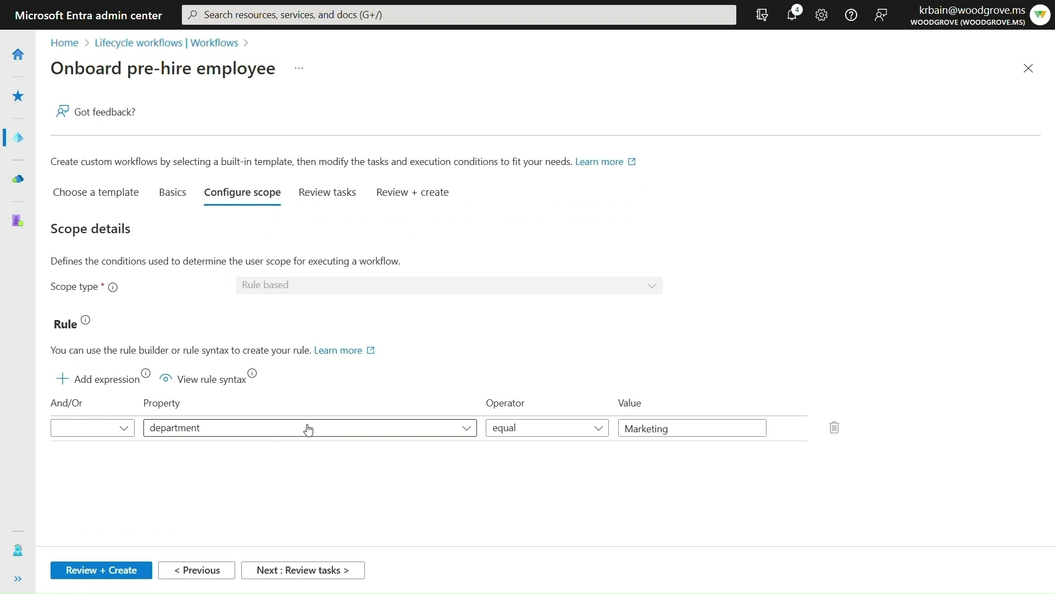
pyautogui.click(115, 386)
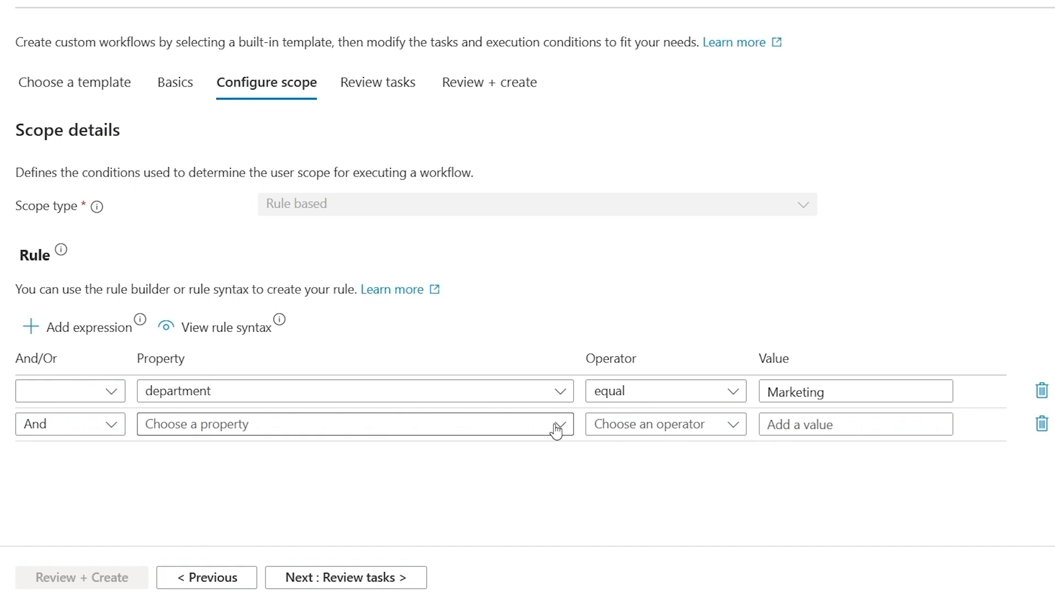
pyautogui.click(556, 431)
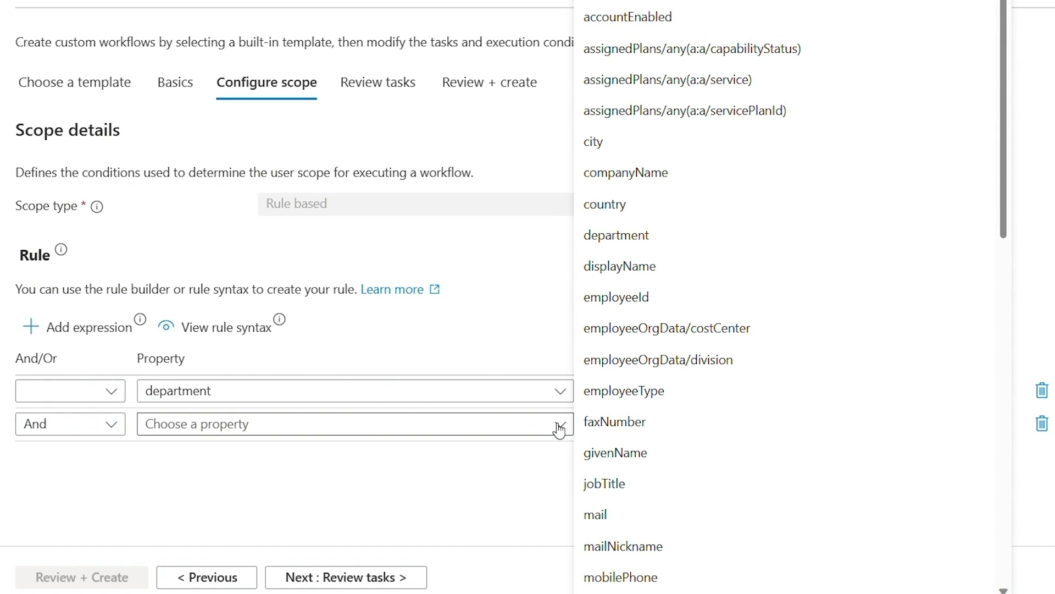
pyautogui.scroll(-5, 723, 454)
pyautogui.scroll(-5, 723, 454)
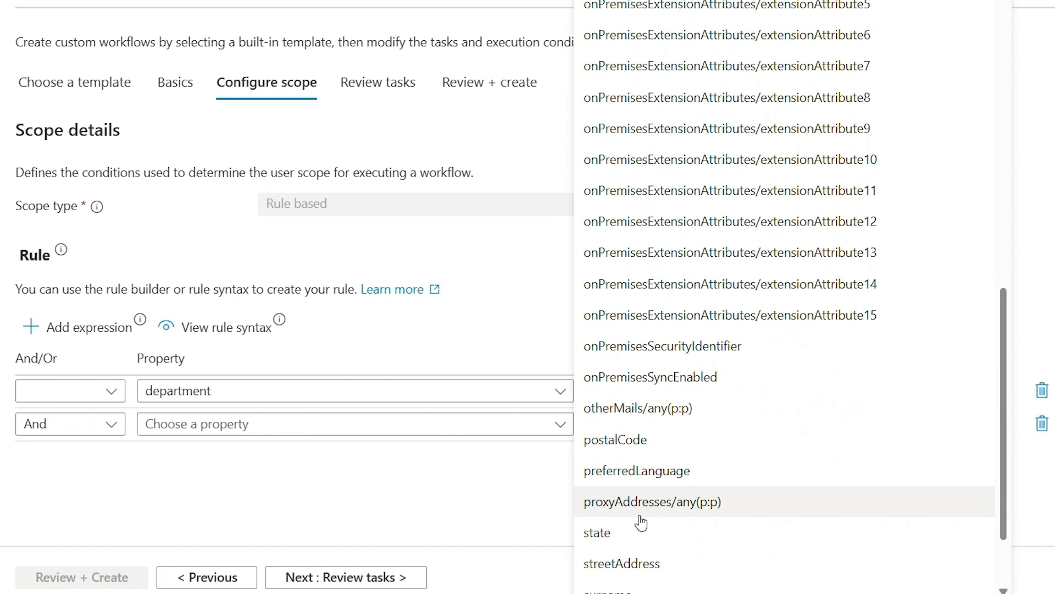
pyautogui.click(632, 530)
pyautogui.click(737, 427)
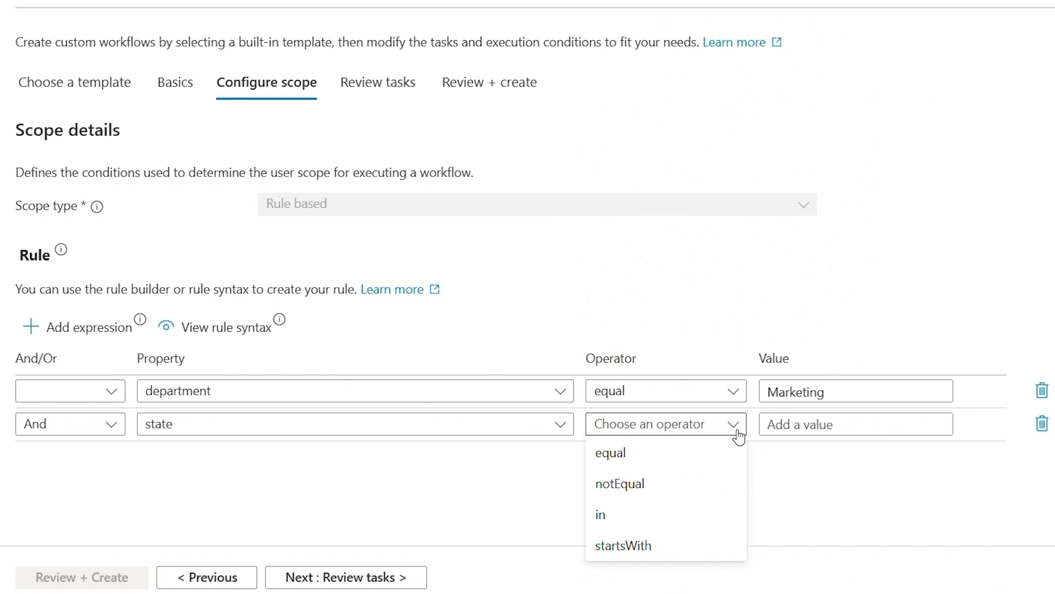
pyautogui.click(641, 462)
pyautogui.click(861, 429)
pyautogui.write('Washington')
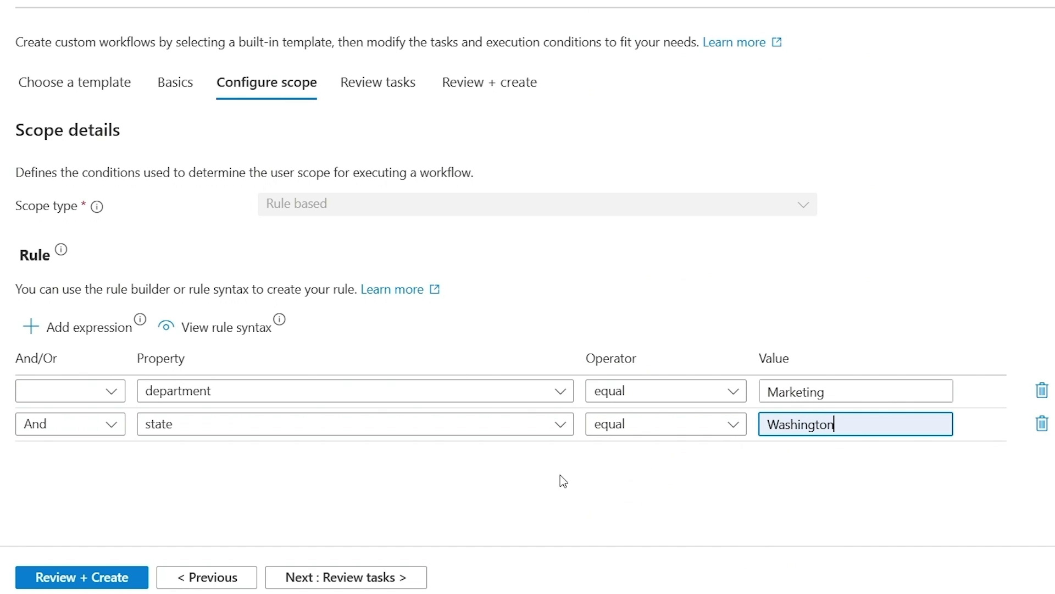
pyautogui.click(400, 91)
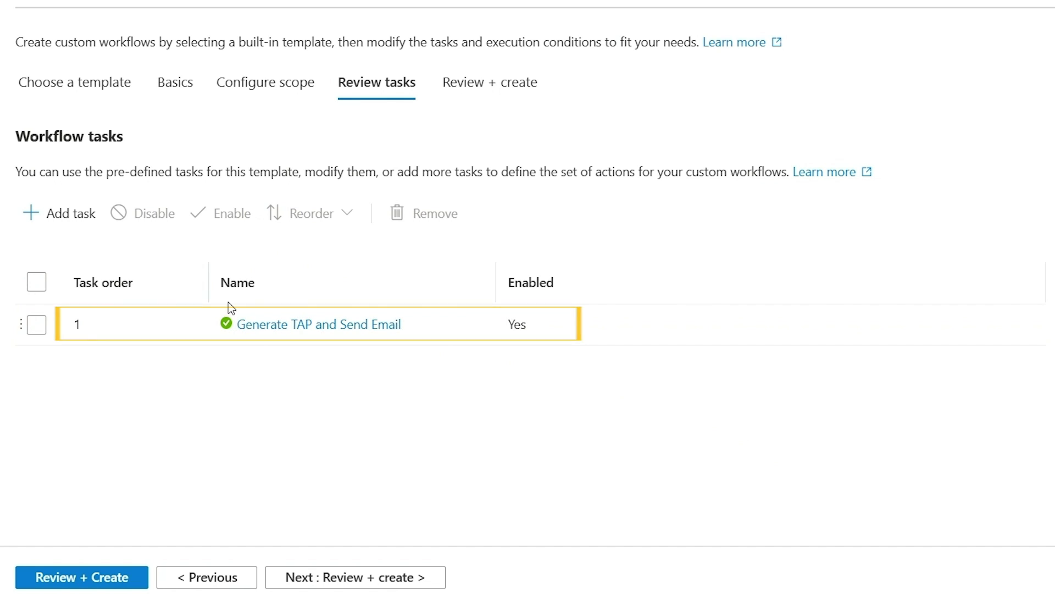
# Add the Add user to groups and Run a Custom Task Extension tasks to the workflow.
pyautogui.click(73, 209)
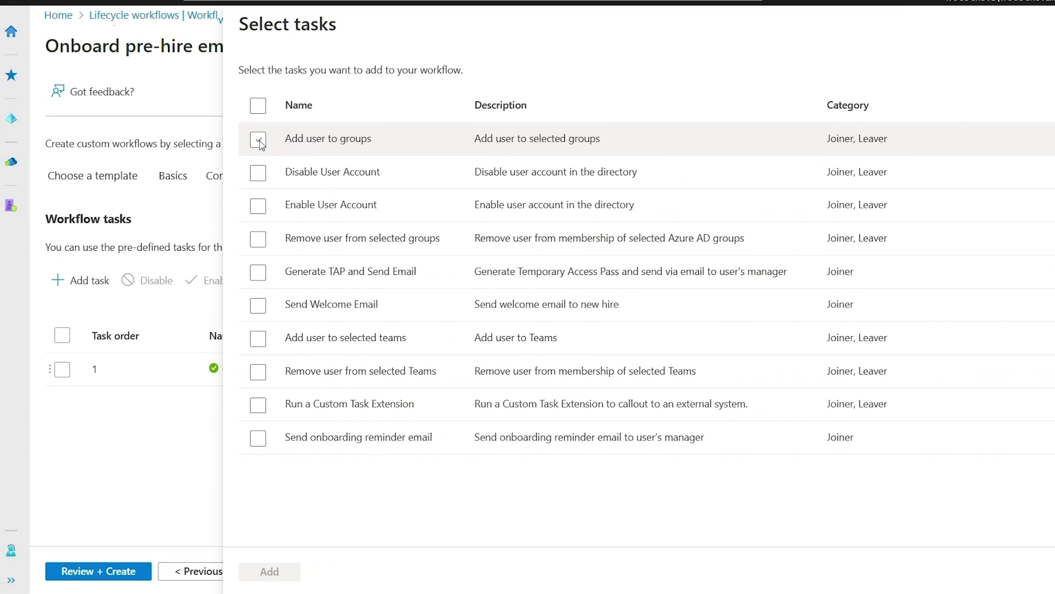
pyautogui.click(258, 140)
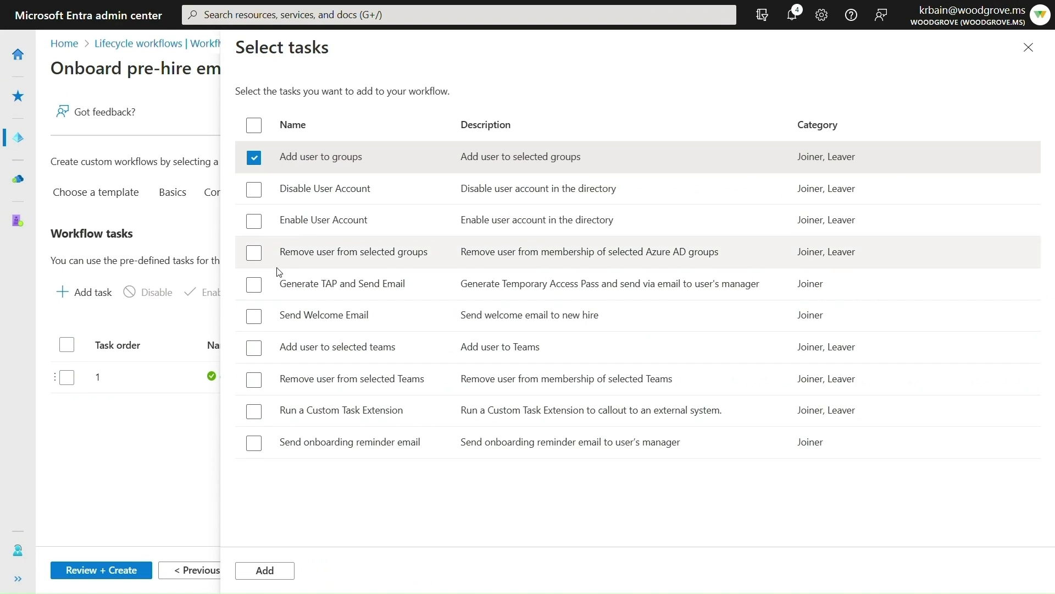
pyautogui.click(258, 405)
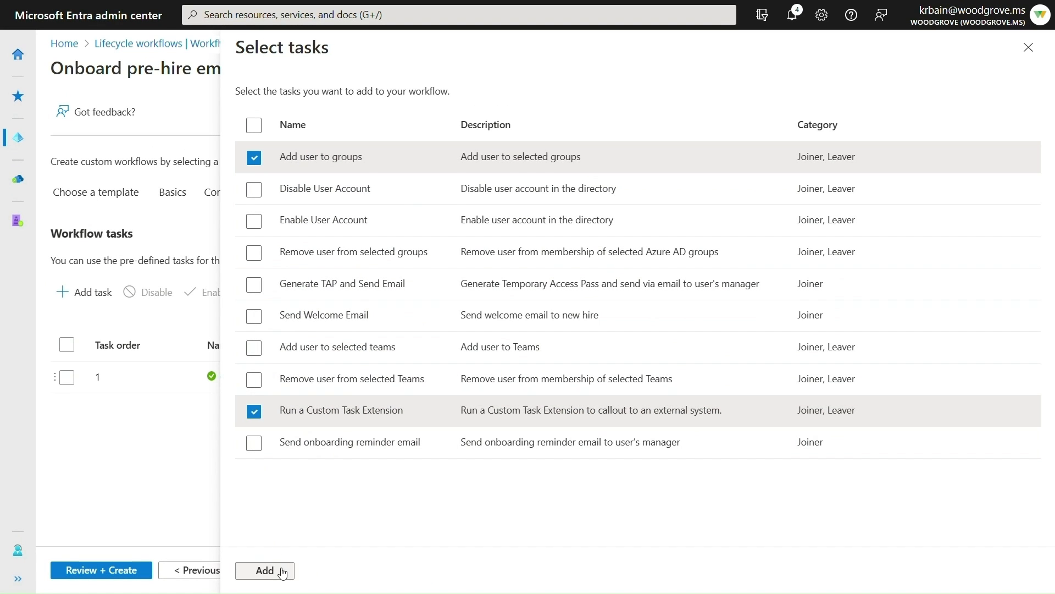
pyautogui.click(282, 574)
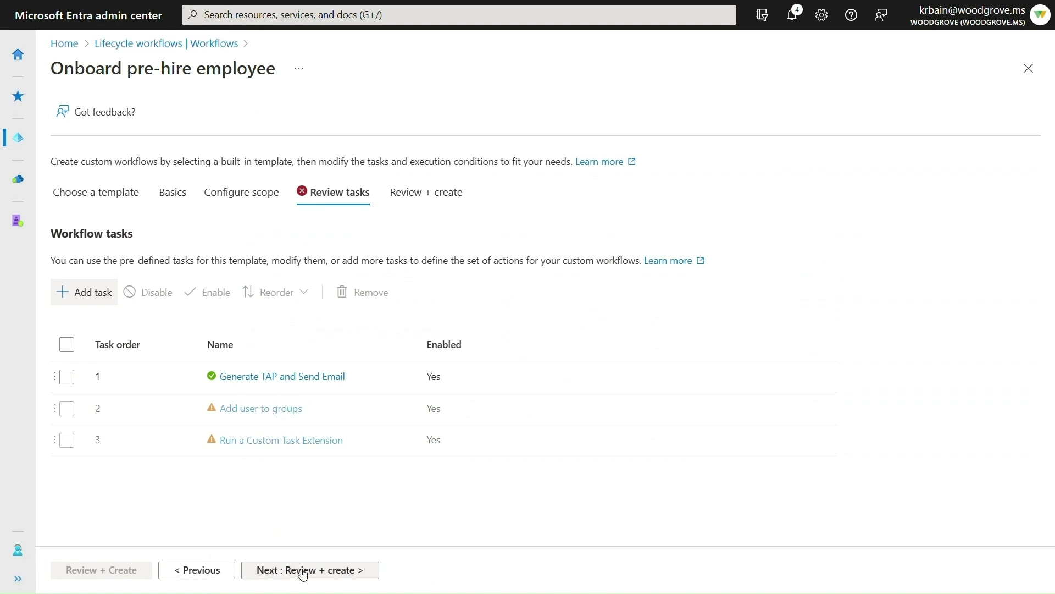
# Set the Add user to groups task to add users to the Marketing group.
pyautogui.click(280, 410)
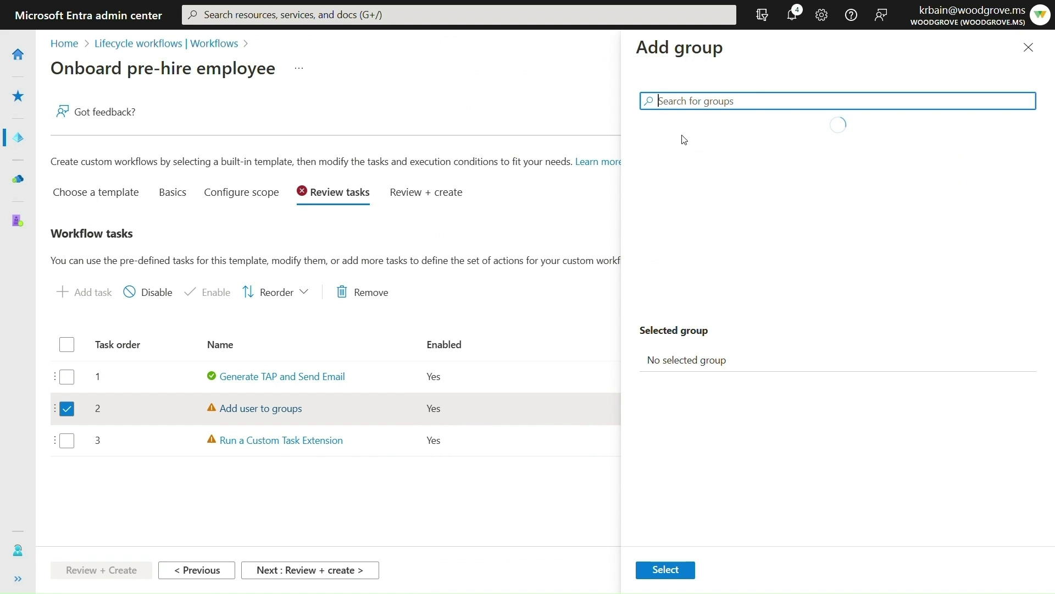
pyautogui.write('marketin')
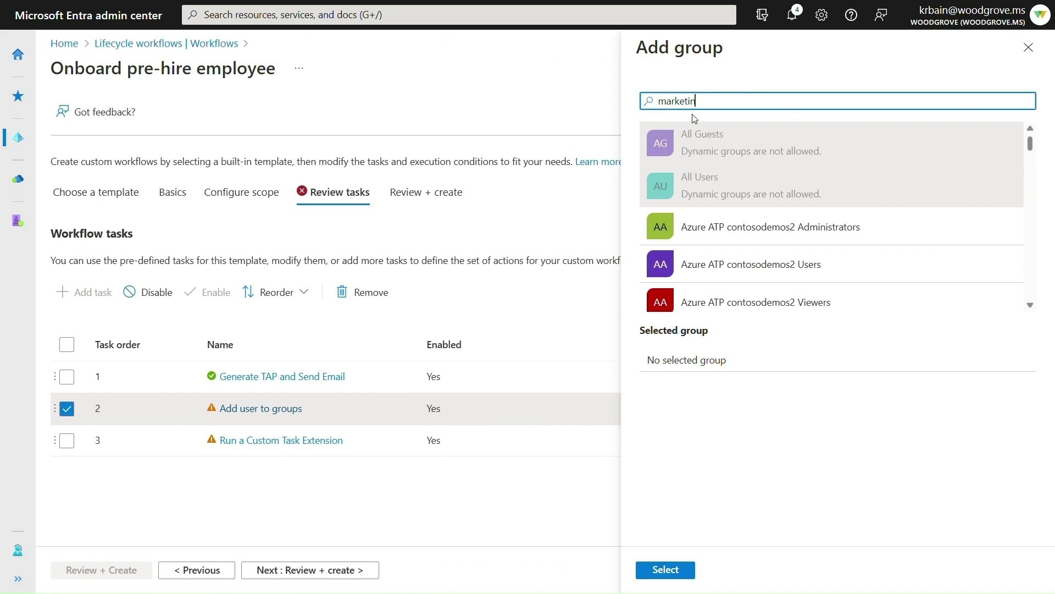
pyautogui.click(733, 264)
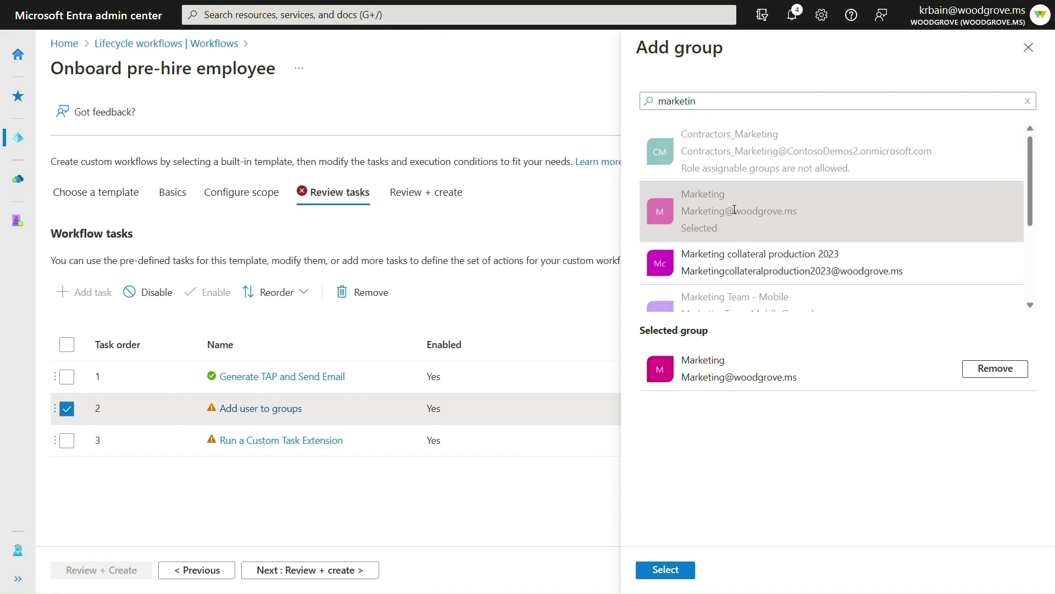
pyautogui.click(670, 582)
pyautogui.click(486, 577)
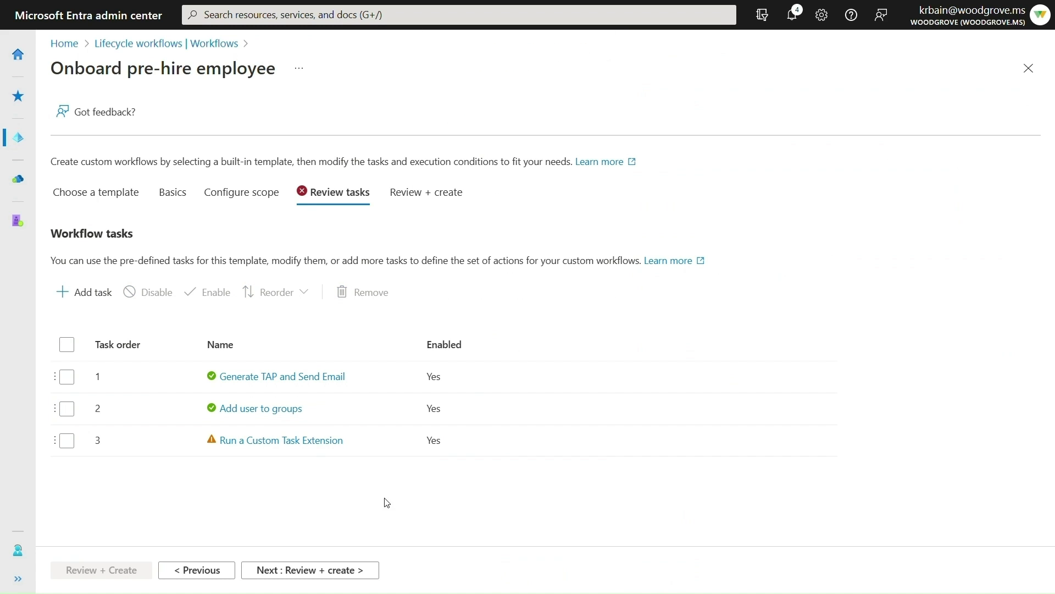
# Point the Run a Custom Task Extension task at 'ServiceNow - hardware procurement' and save it.
pyautogui.click(324, 440)
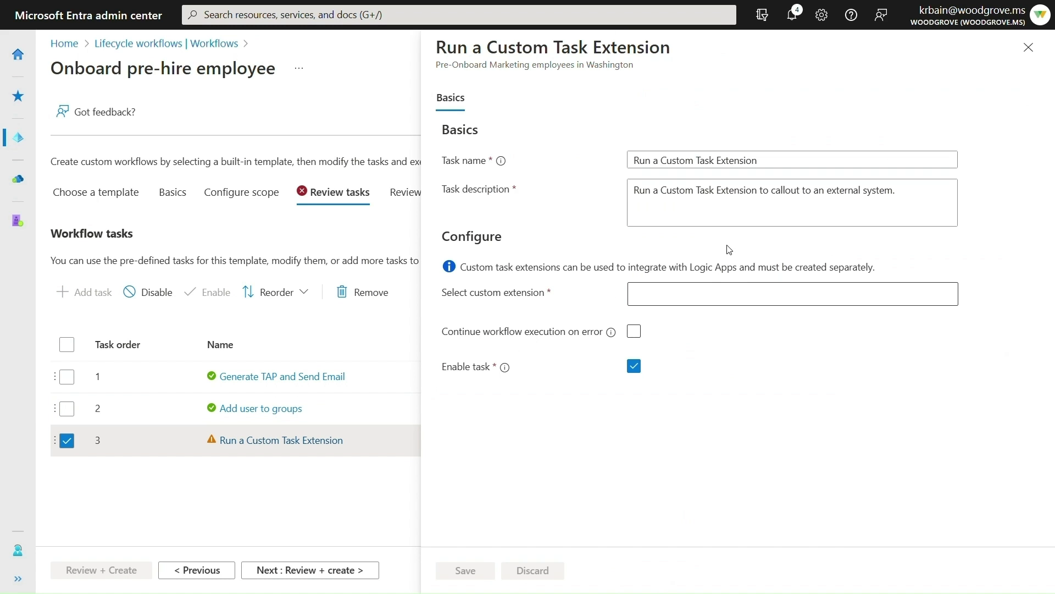
pyautogui.click(715, 295)
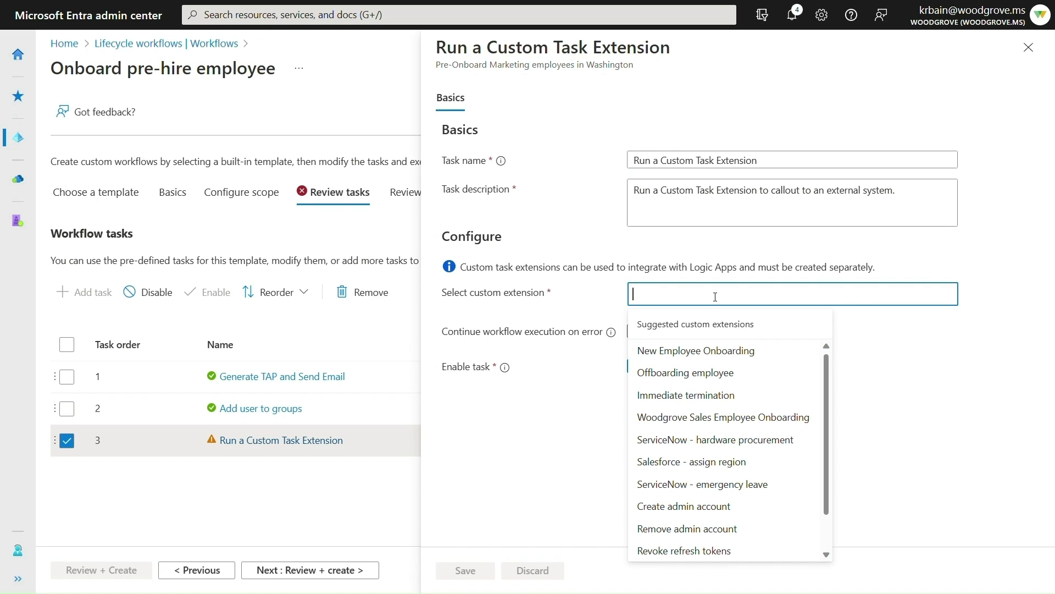
pyautogui.click(729, 446)
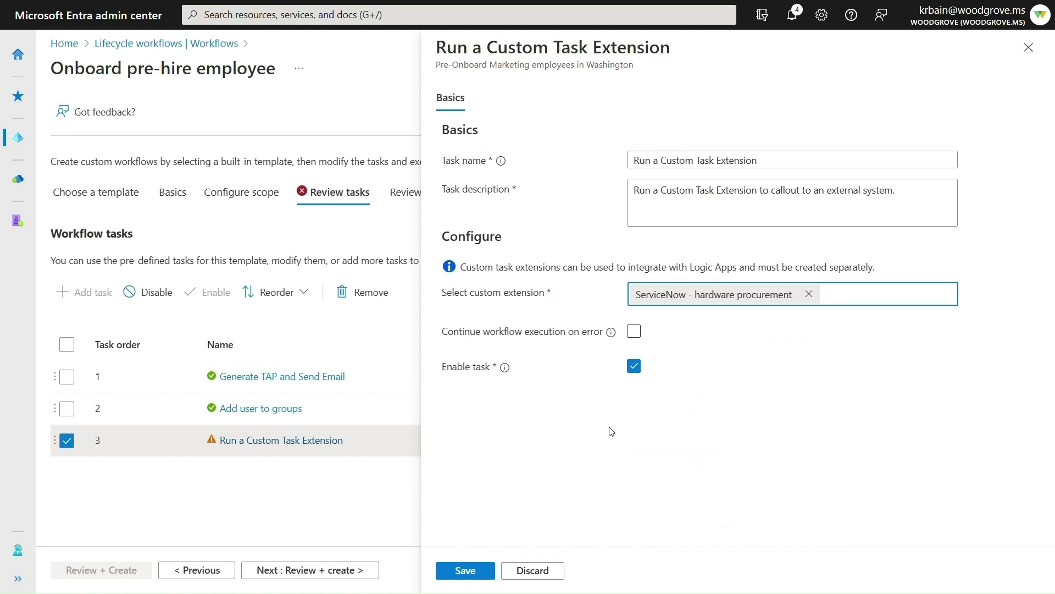
pyautogui.click(470, 572)
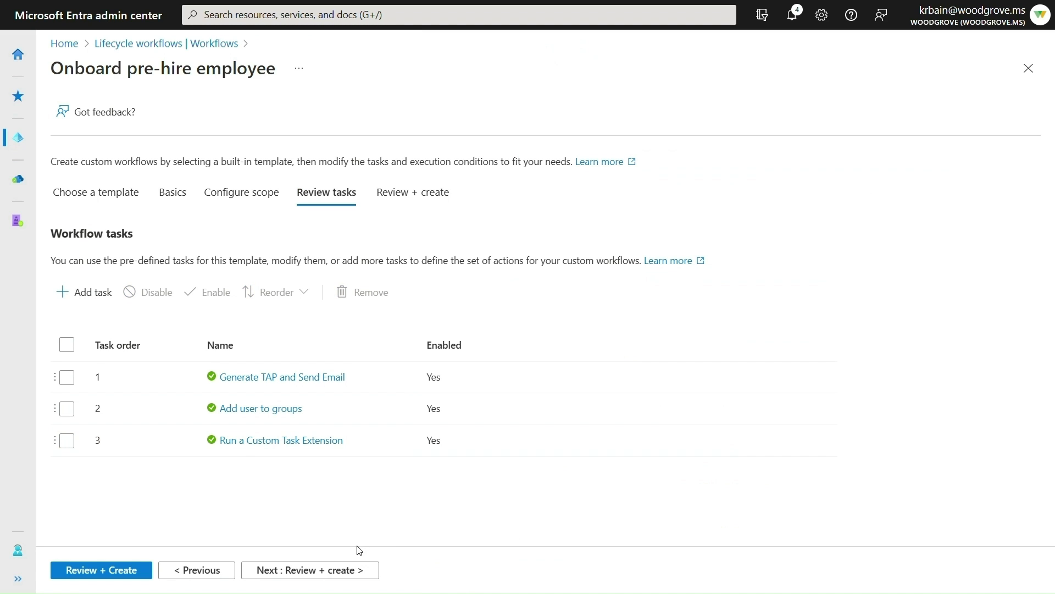
# On Review + create, check Enable schedule and create the workflow.
pyautogui.click(436, 208)
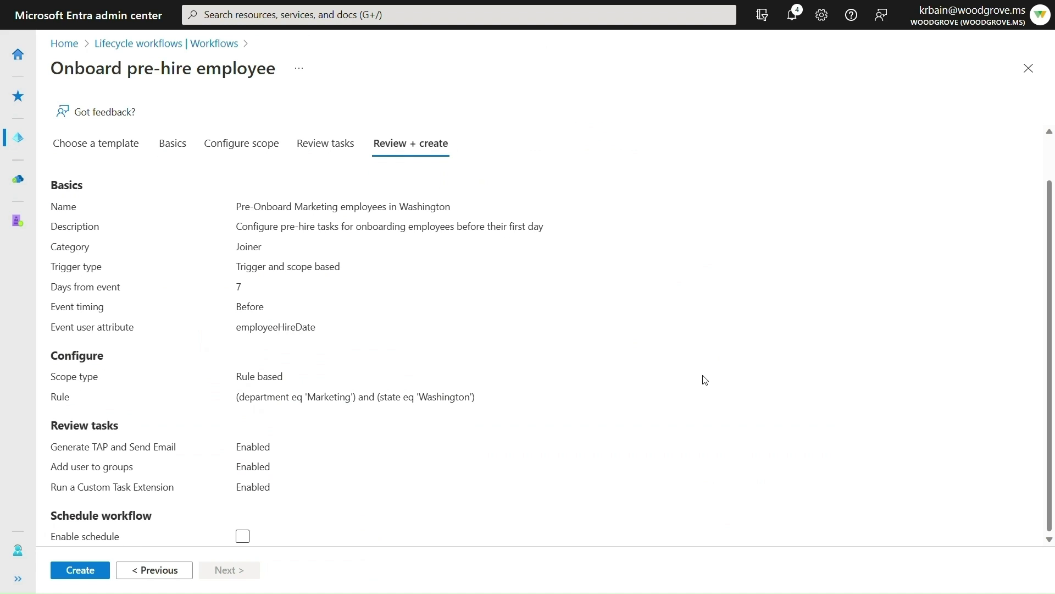
pyautogui.click(243, 537)
pyautogui.click(244, 537)
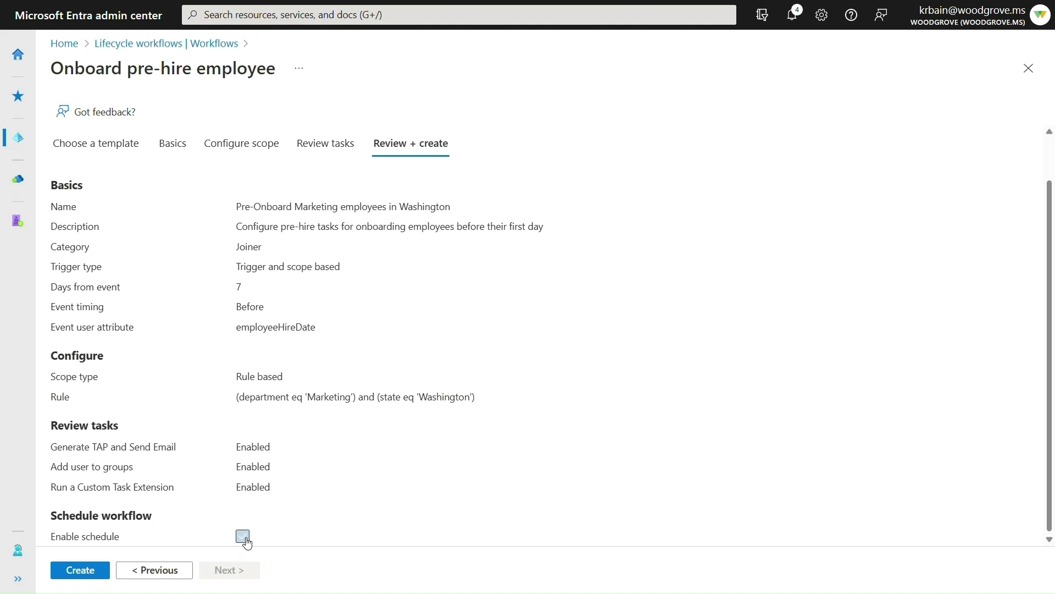
pyautogui.click(99, 571)
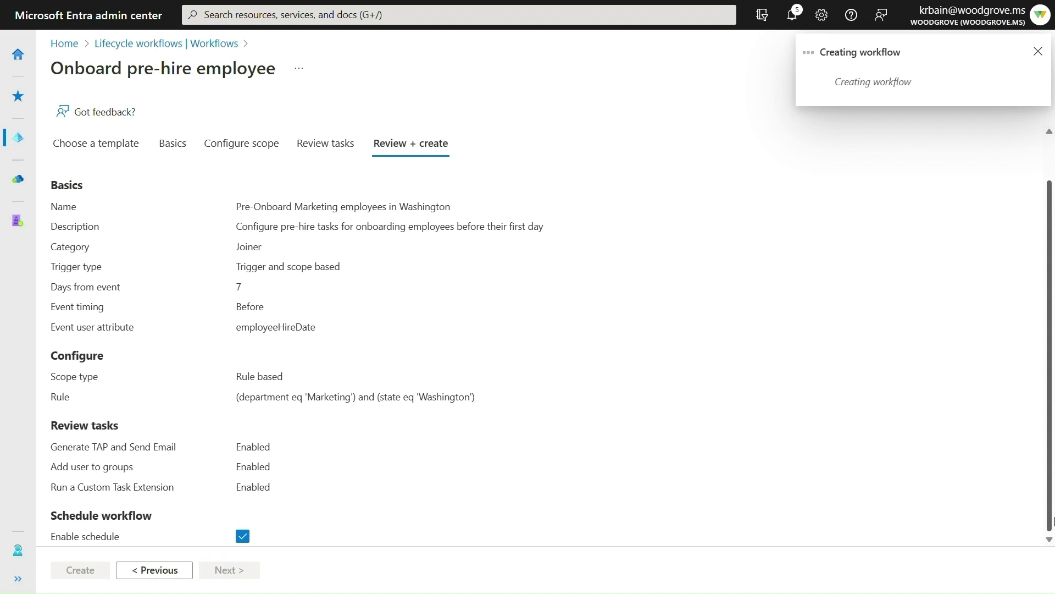